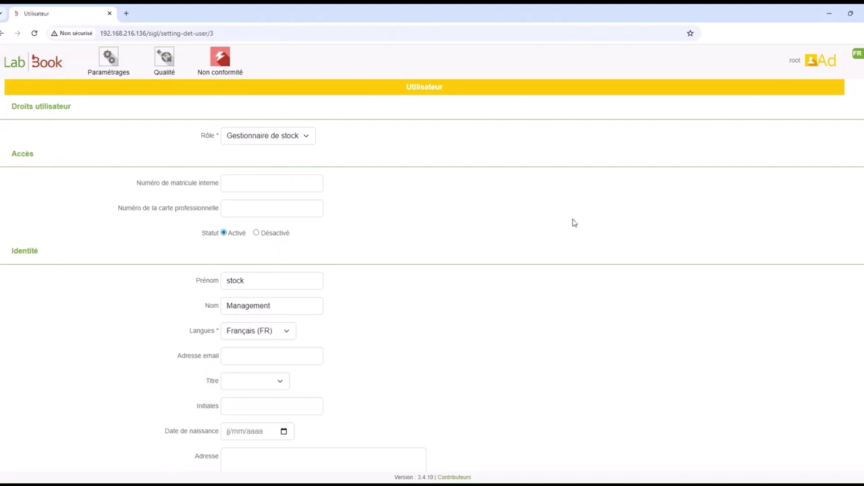
- Review the Gestionnaire de stock user's form, then bring up the account menu at top right
scroll(602, 258, down, 2)
scroll(602, 258, down, 5)
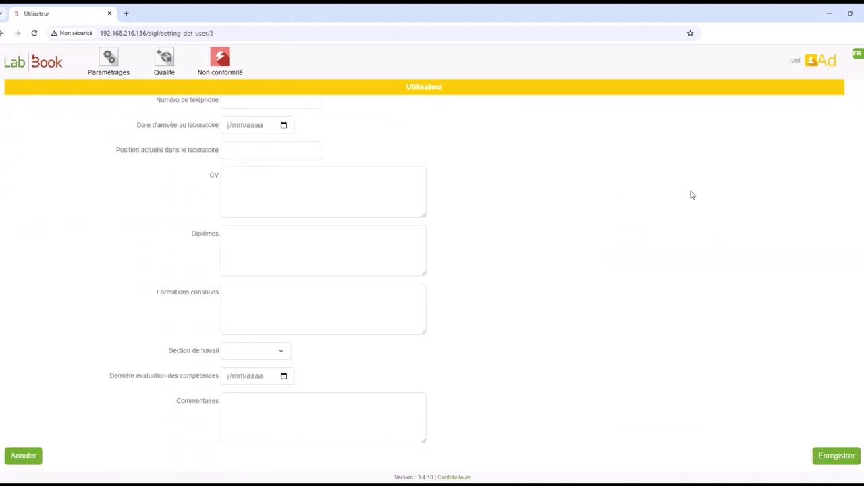
click(810, 70)
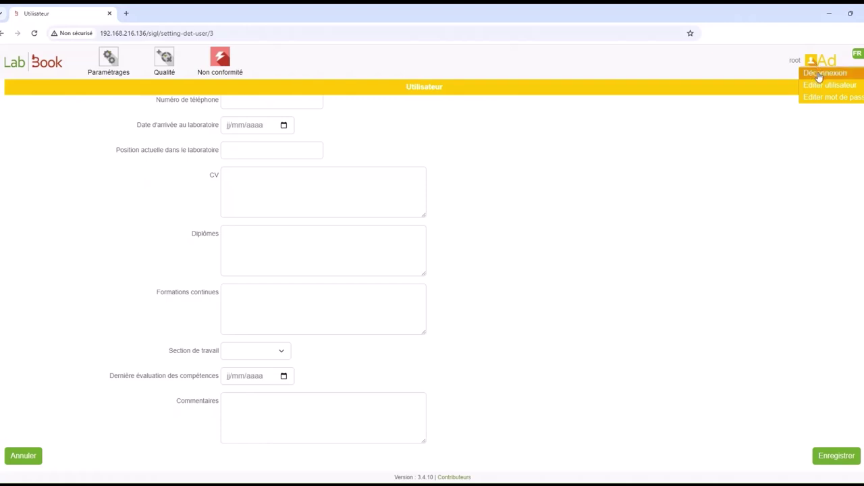
- Sign out and log back in with the stock manager's login name and password
click(819, 78)
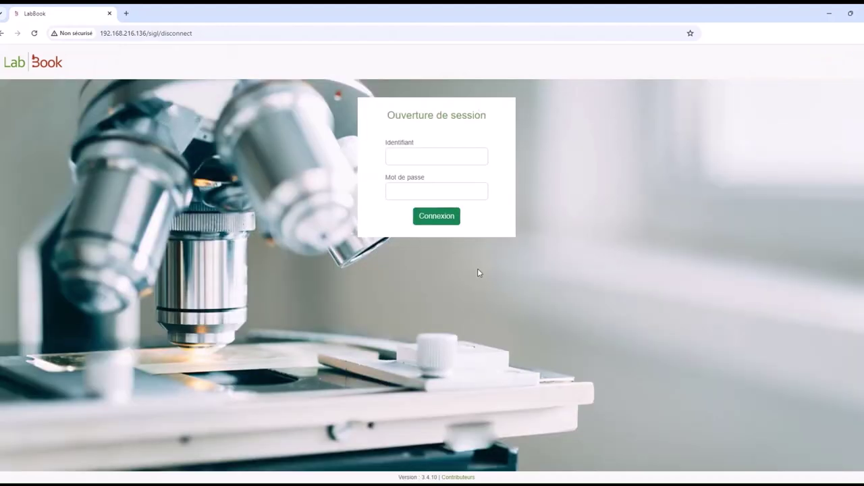
click(410, 161)
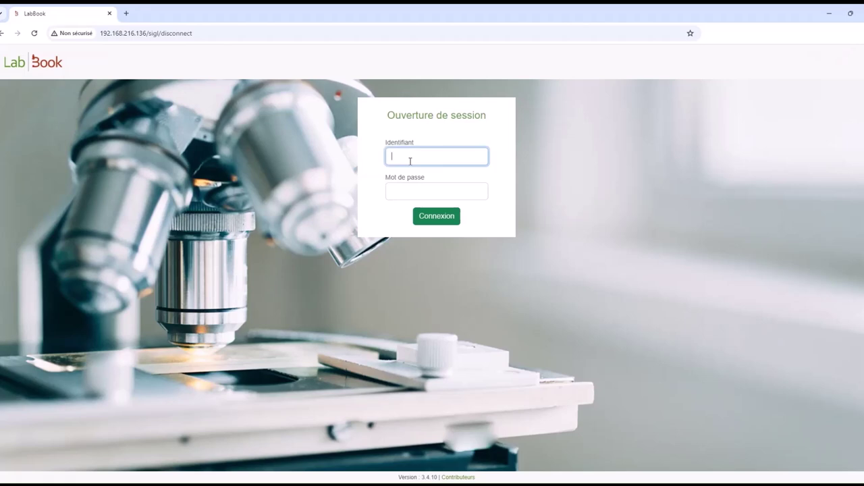
text(stock)
drag(413, 156, 363, 160)
key(Tab)
text(stock)
key(Return)
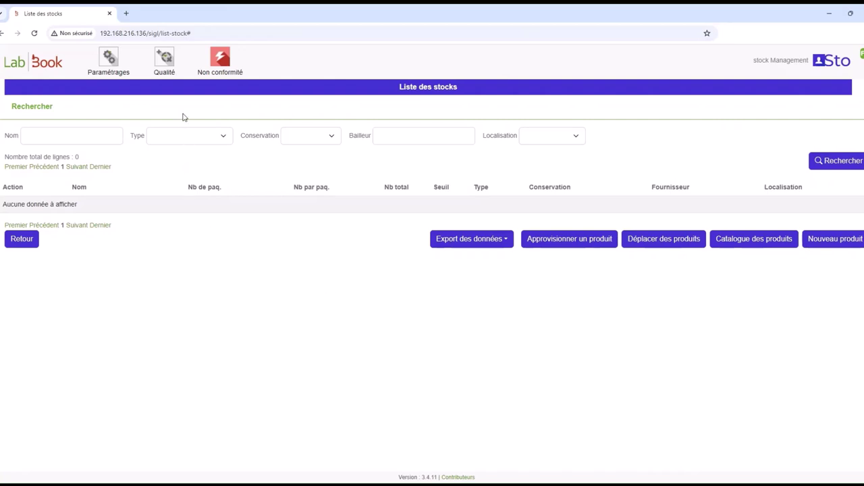
- Add and save a new supplier through Qualité > Fournisseurs, leaving the Qualité menu unused
click(164, 63)
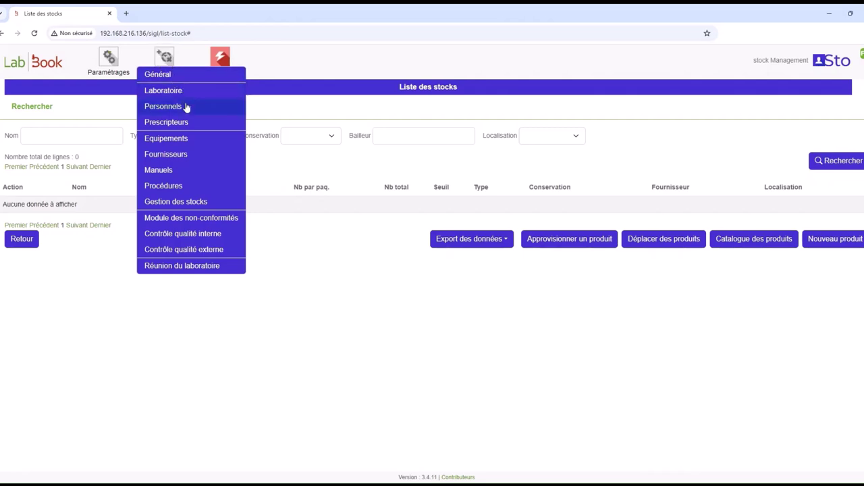
click(195, 155)
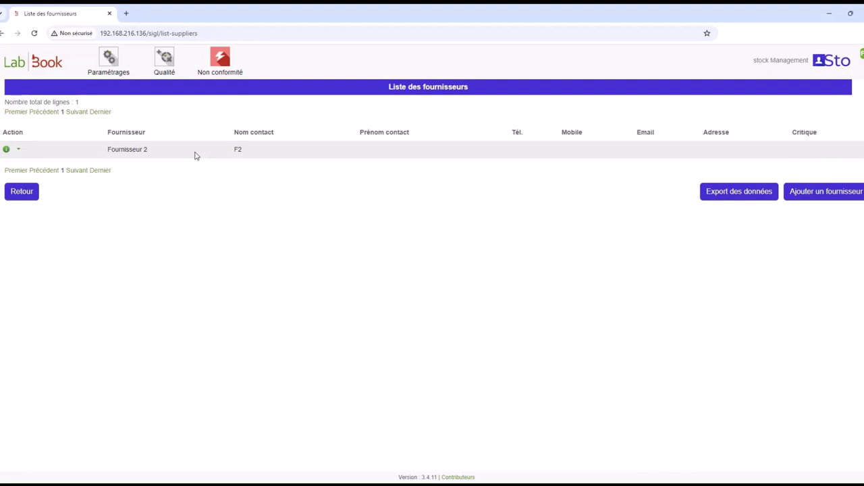
click(819, 195)
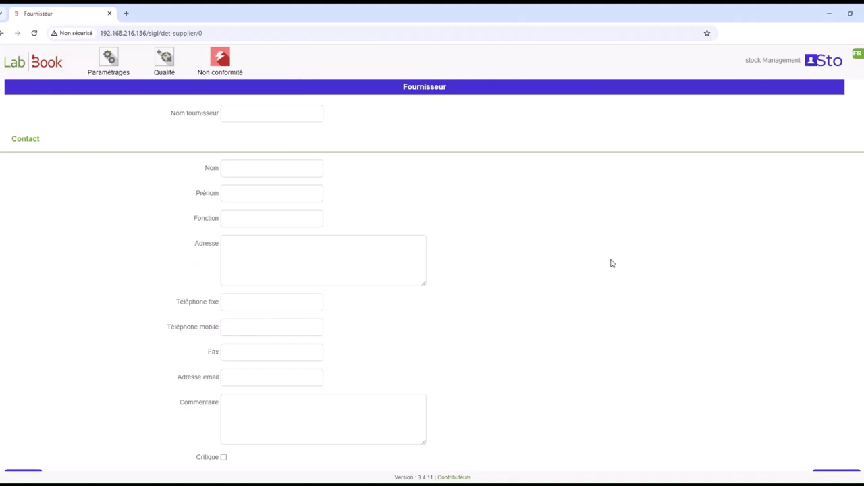
scroll(611, 263, down, 1)
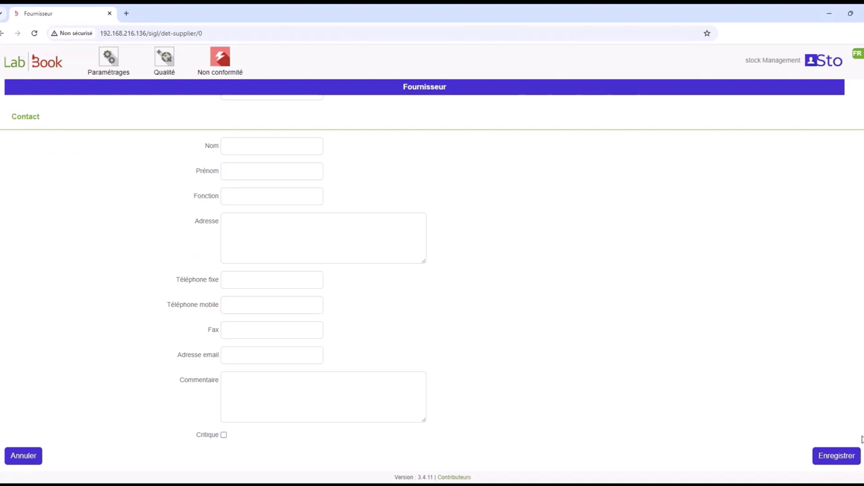
click(837, 461)
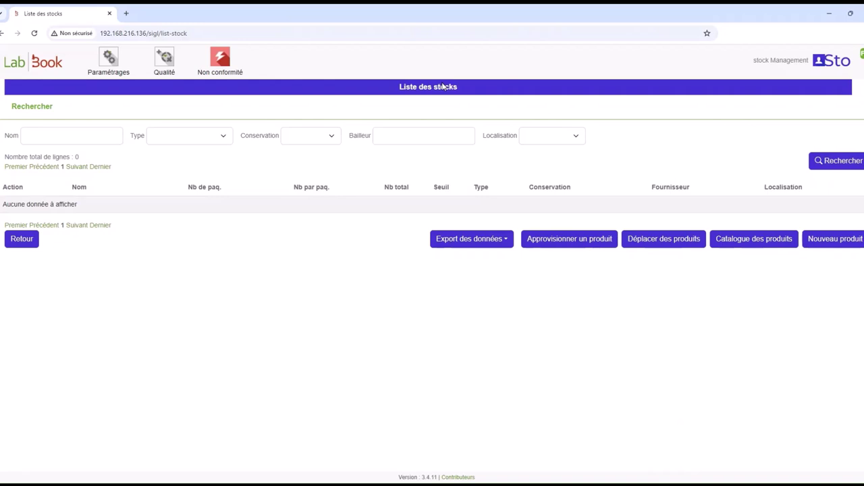
click(165, 65)
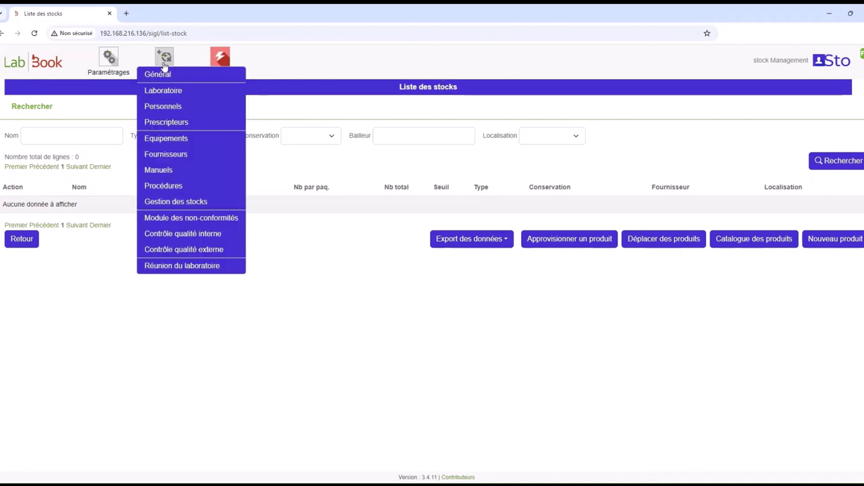
click(208, 211)
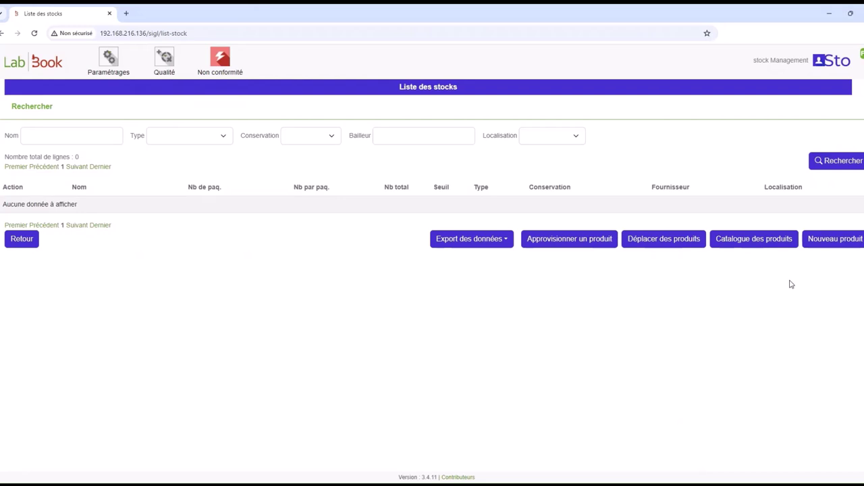
- Create a product from Fournisseur demo with its name, type, per-pack count and safety threshold
click(832, 247)
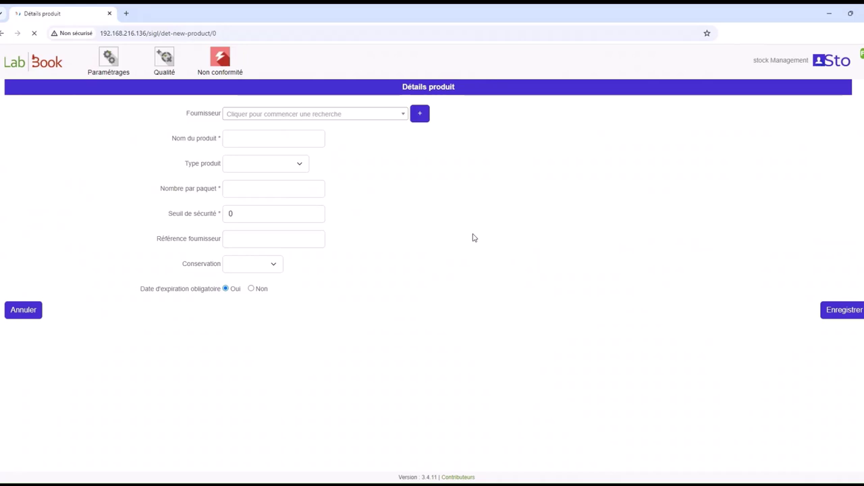
click(326, 120)
text(demo)
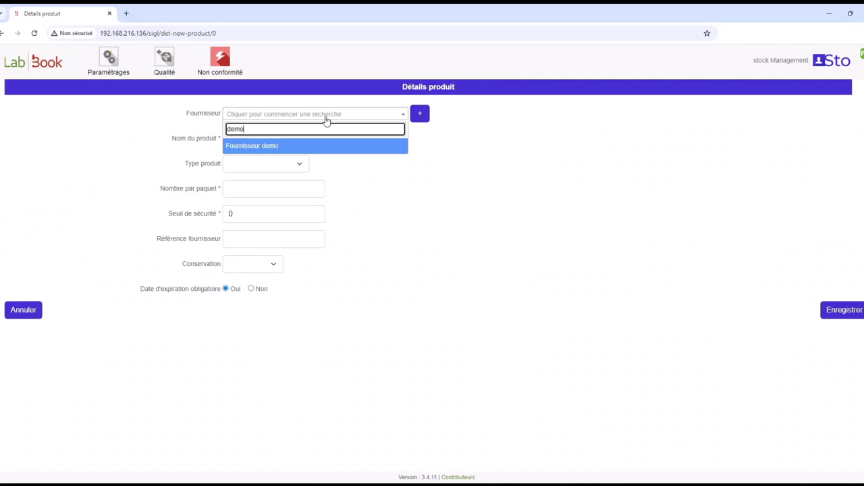
click(289, 148)
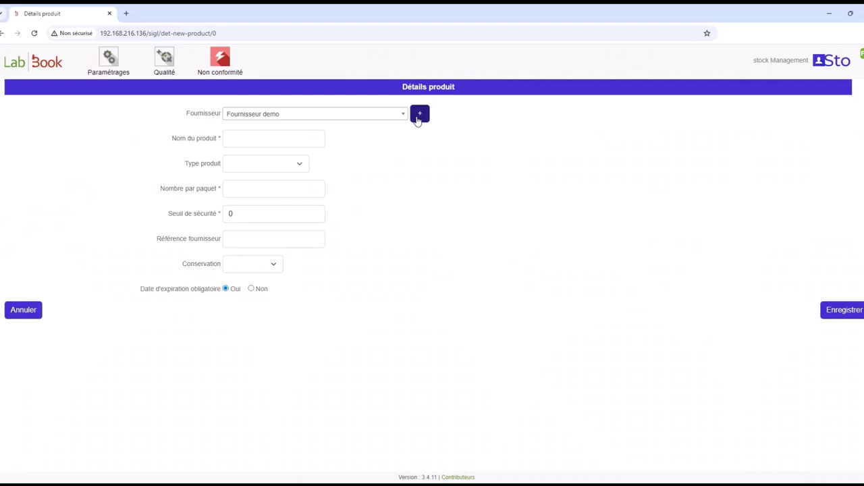
click(273, 139)
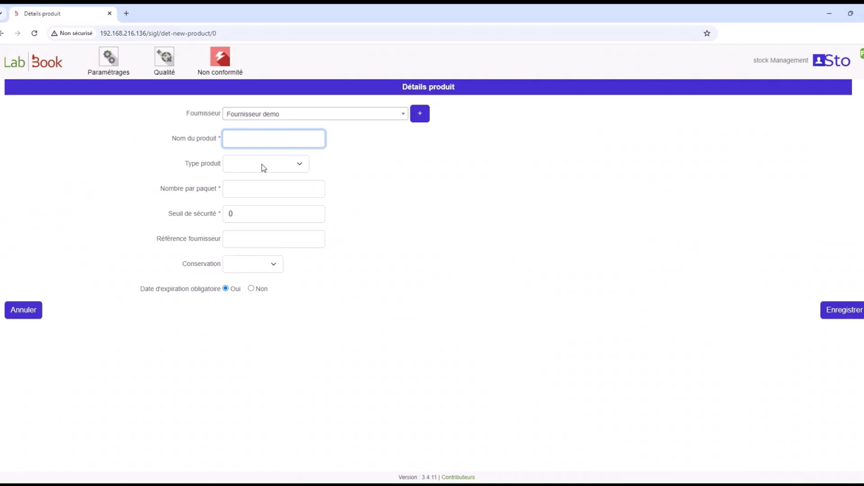
click(264, 166)
click(253, 215)
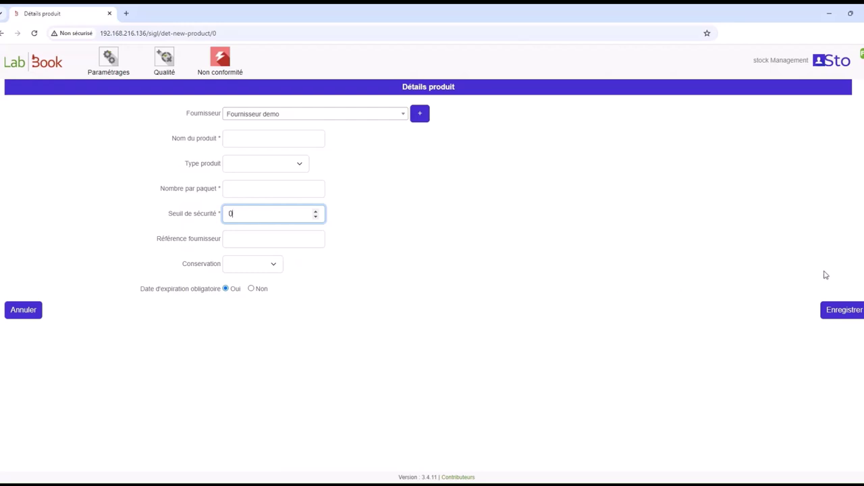
click(836, 313)
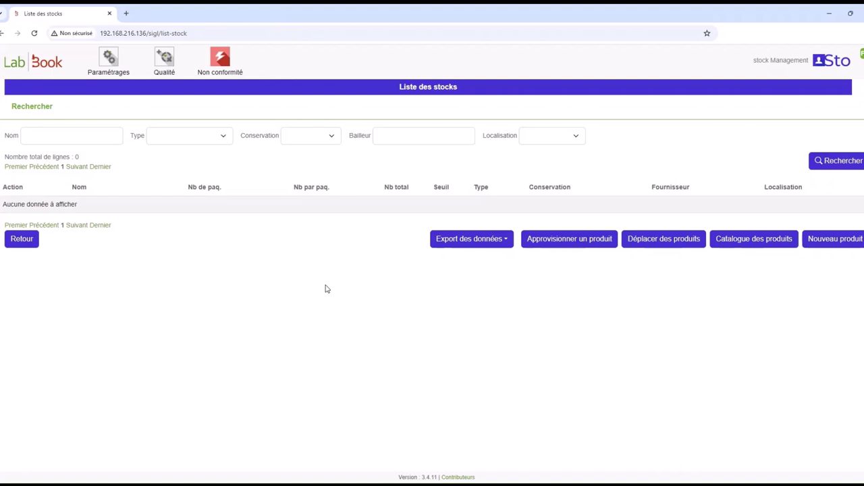
- Look up Produit demo 1 in the product catalogue, then open the Approvisionner un produit form
click(756, 244)
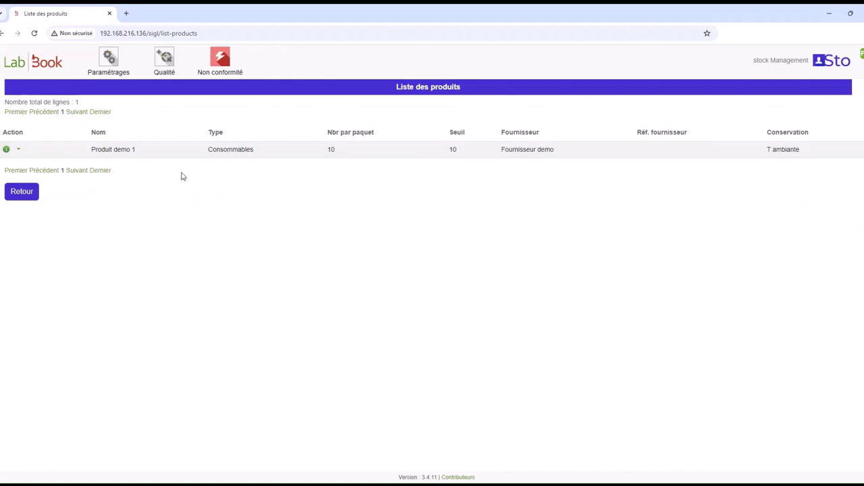
click(20, 151)
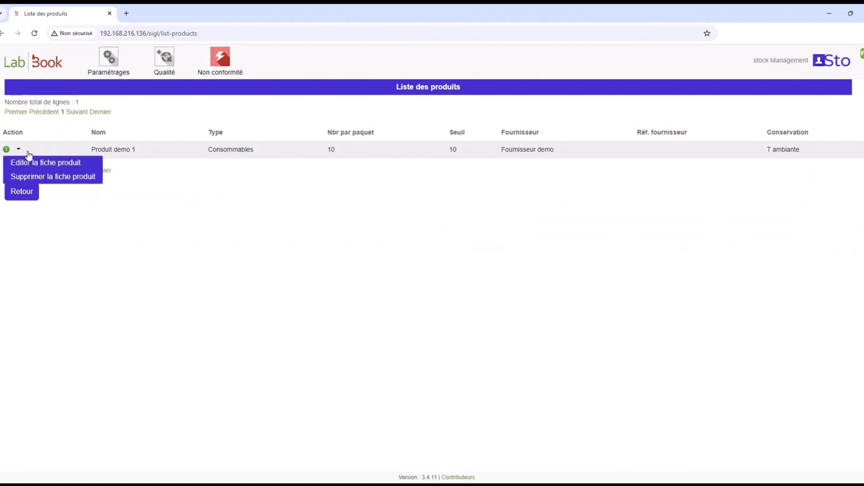
click(22, 191)
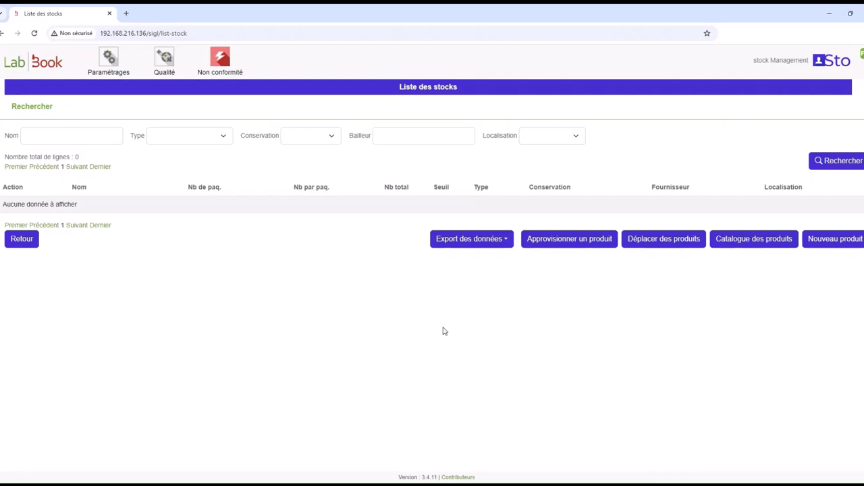
click(581, 243)
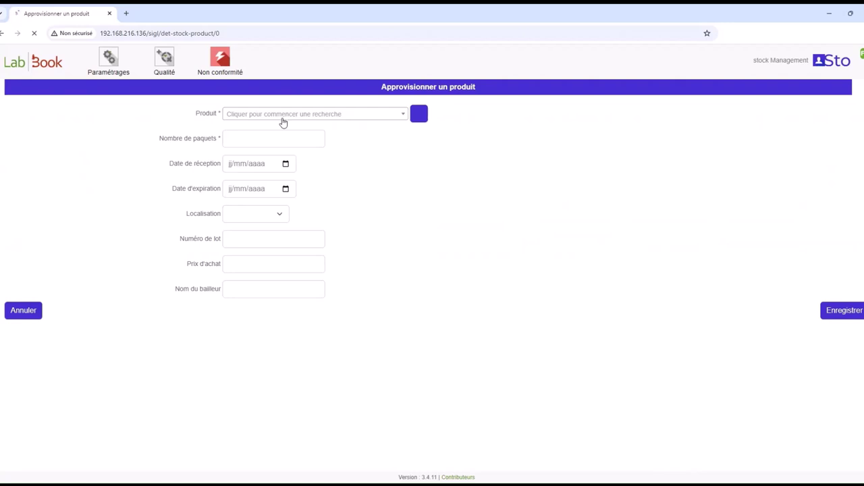
- Supply 10 packets of Produit demo 1, received 03/10/2024, into Local stock 1
click(283, 115)
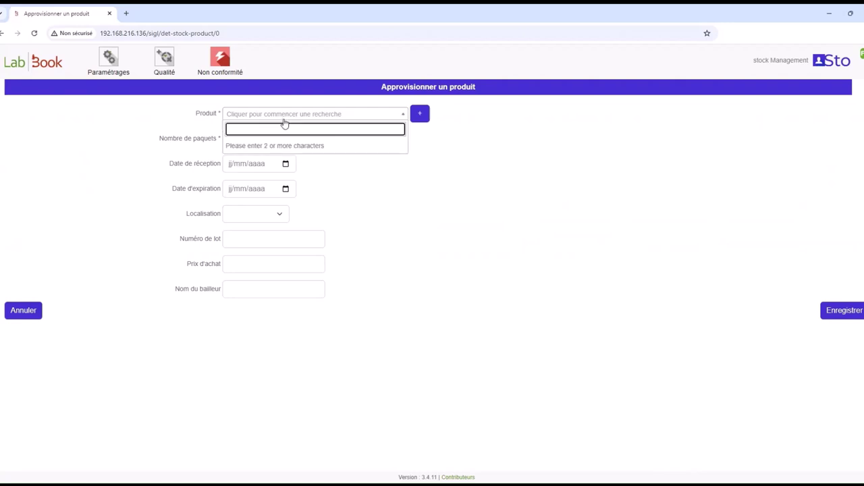
text(demo)
click(286, 144)
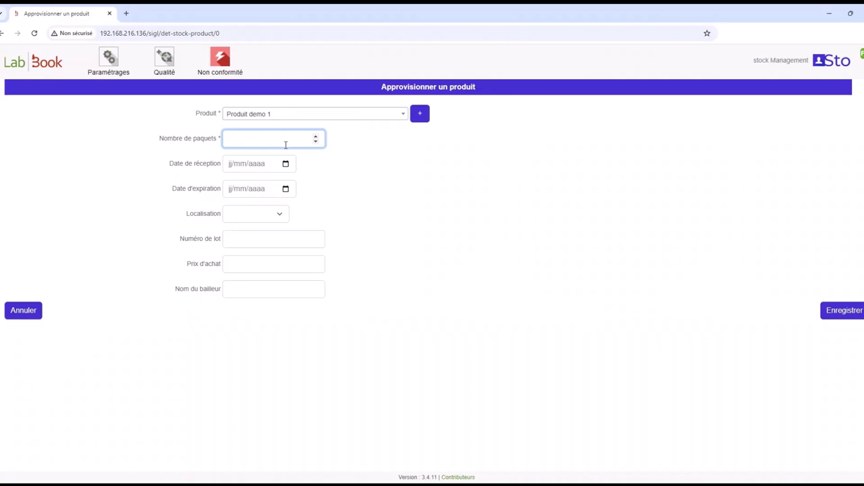
text(10)
click(286, 166)
click(277, 216)
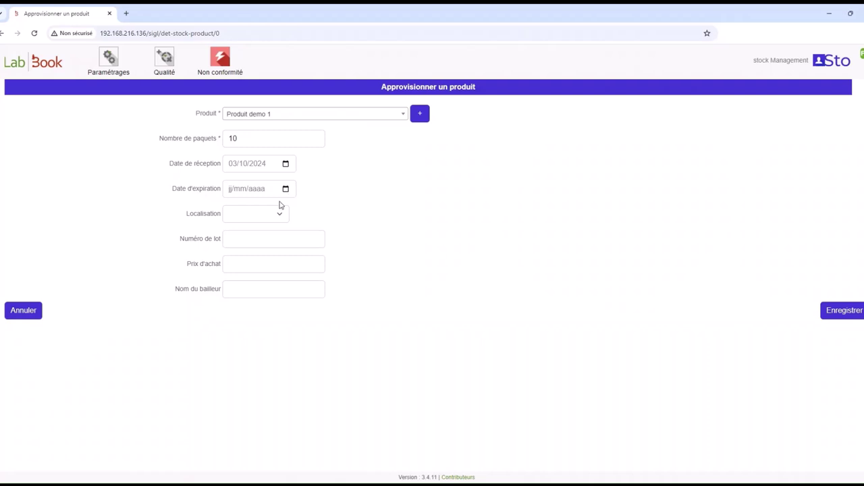
click(264, 216)
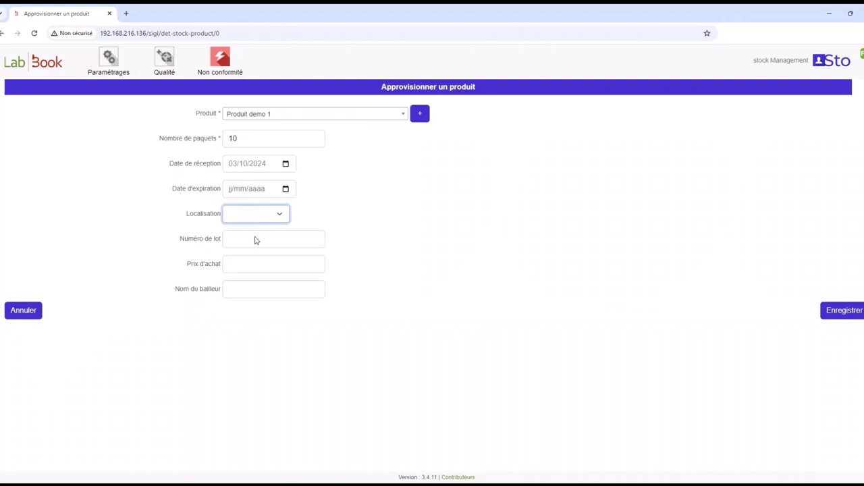
click(255, 238)
click(255, 238)
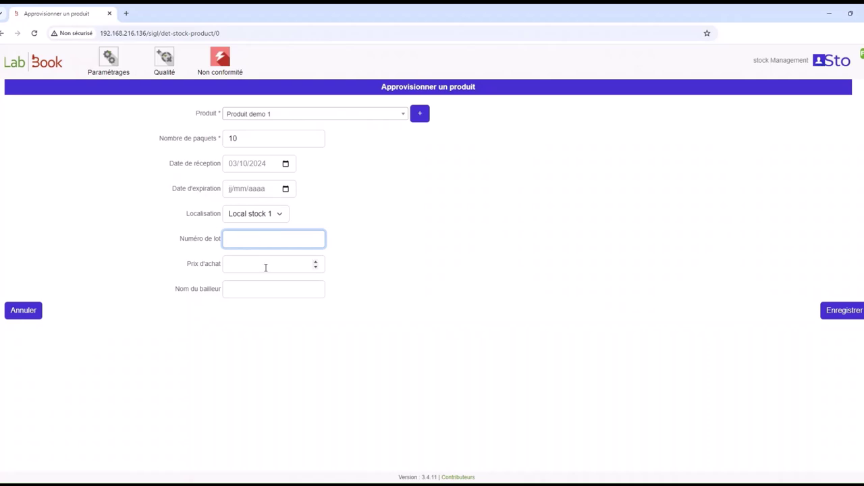
click(266, 267)
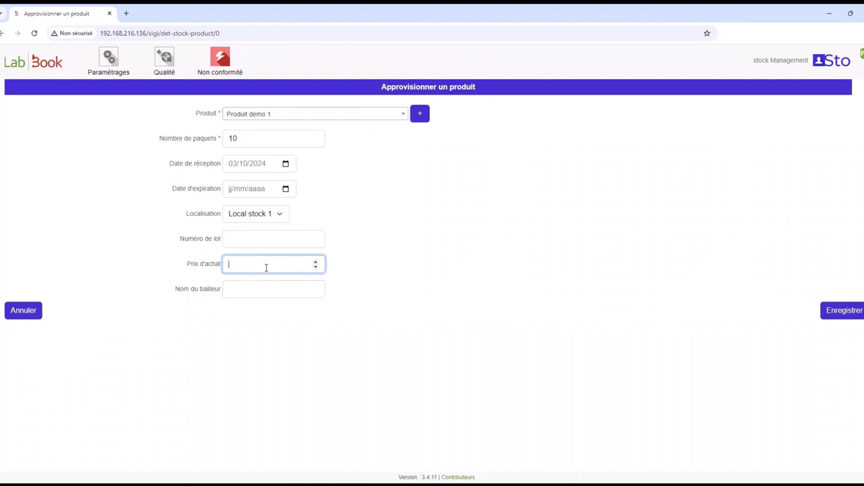
click(265, 285)
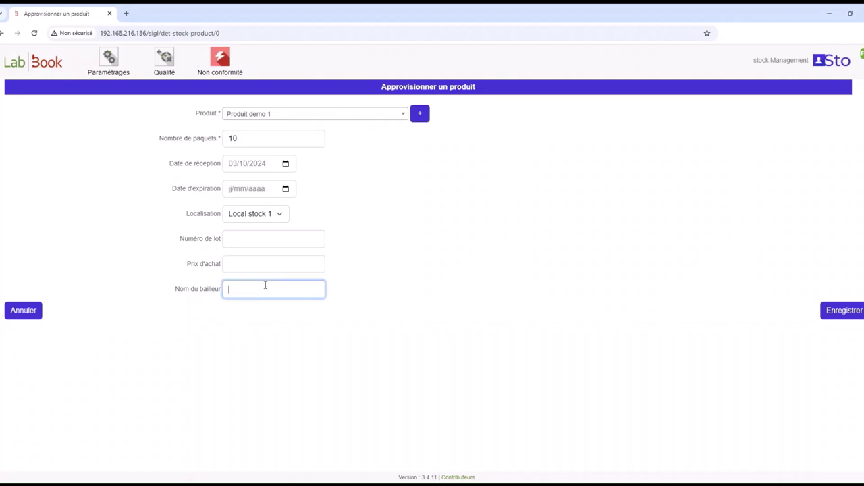
click(852, 311)
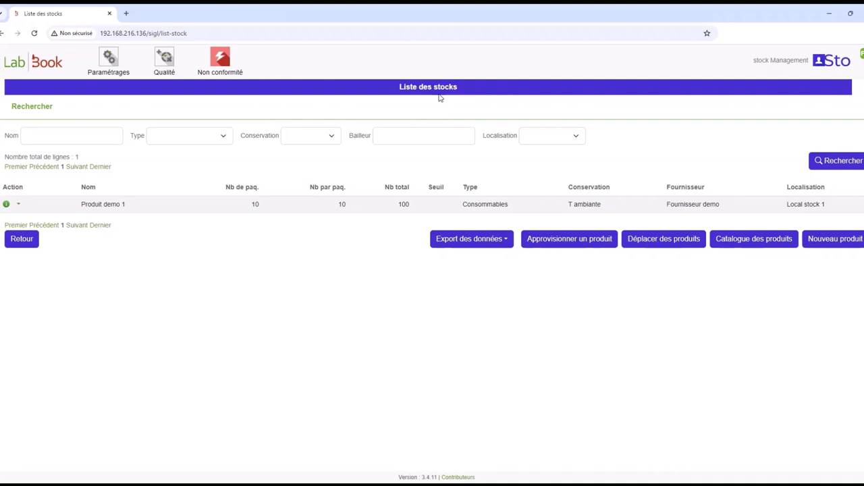
- Show the action menu for the Produit demo 1 row in the stock list
click(18, 205)
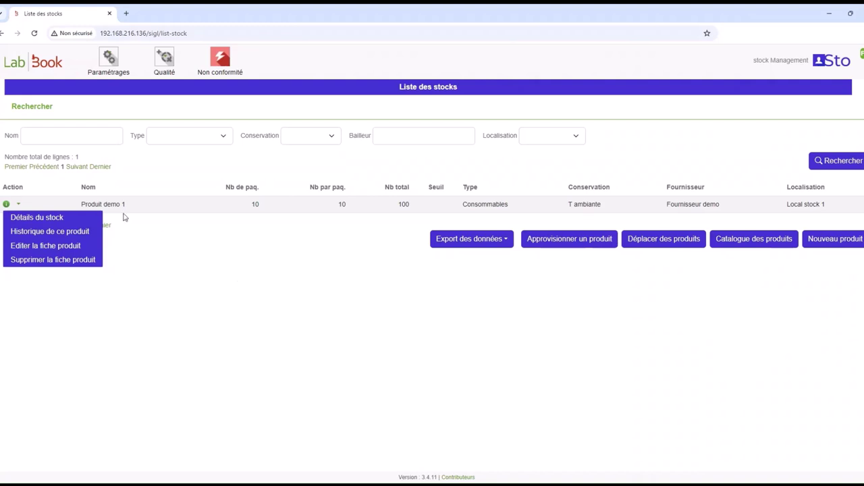
- Open Produit demo 1's stock details and record its packets as used
click(40, 217)
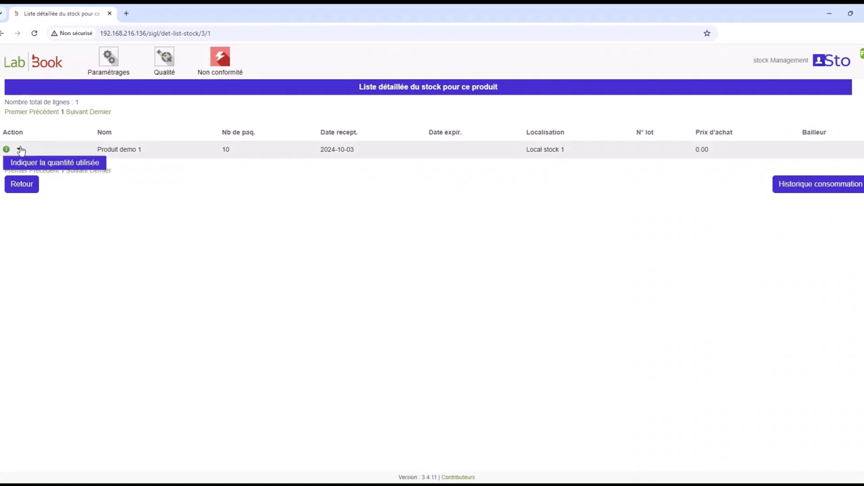
click(49, 163)
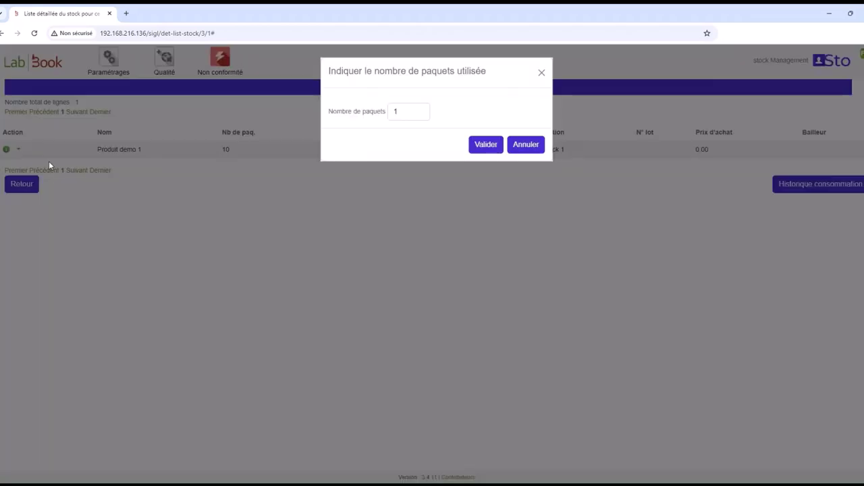
click(514, 142)
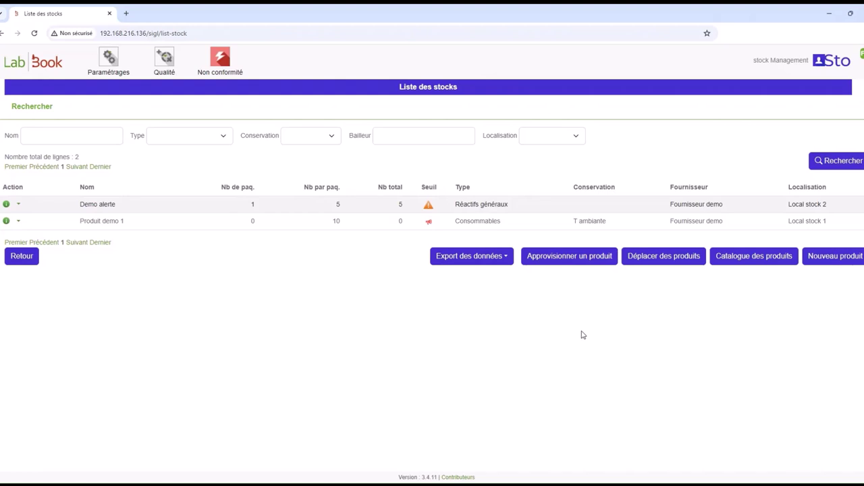
- Open the Déplacer des produits page, listing Demo alerte's package in Local stock 2
click(651, 262)
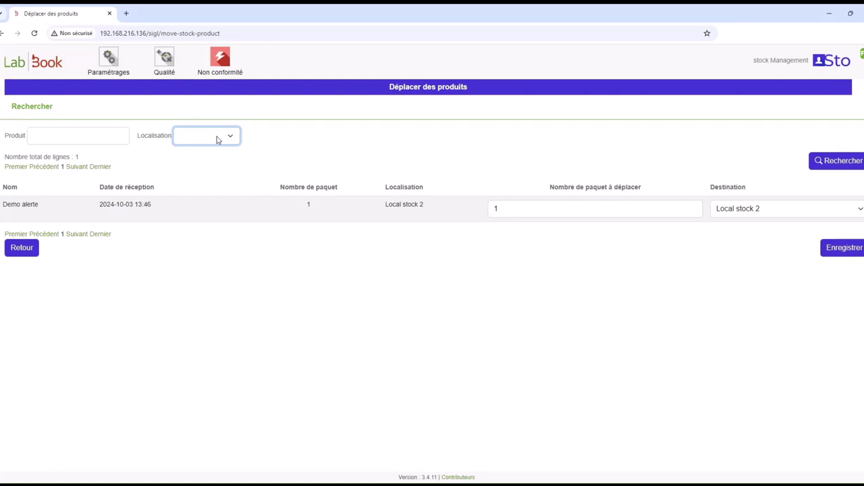
mouse_move(107, 65)
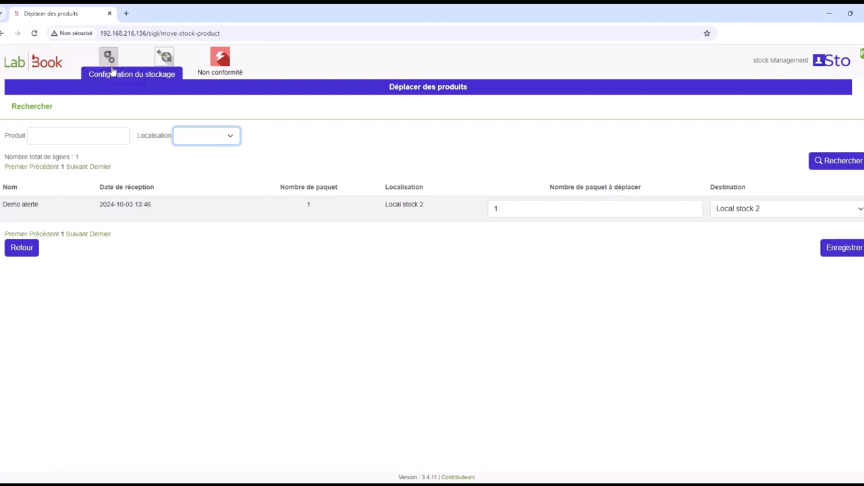
- Add a storage location in Configuration du stockage, then return to Gestion des stocks
click(116, 76)
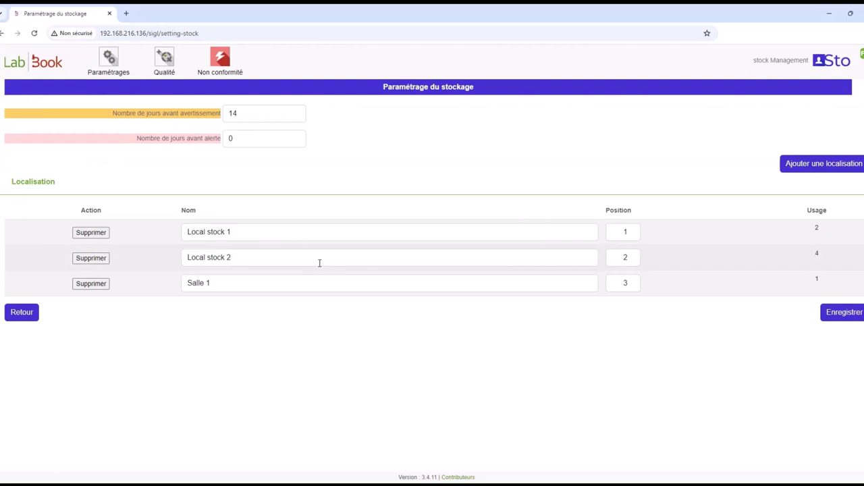
click(820, 173)
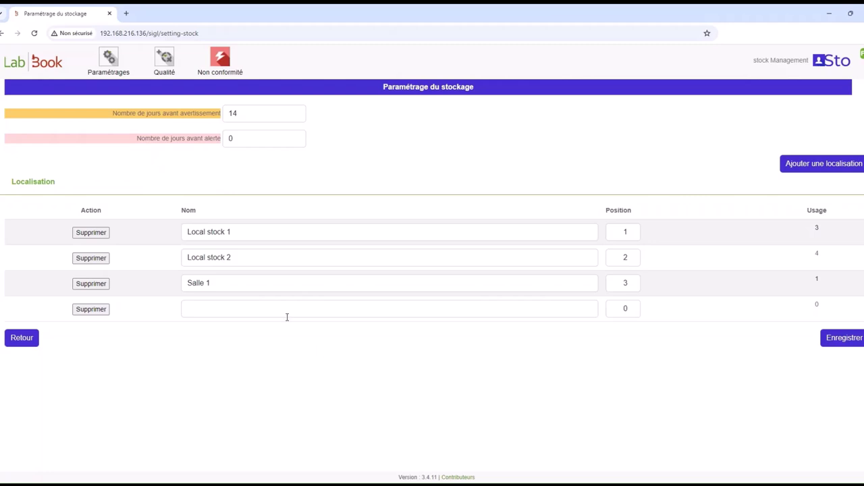
click(164, 59)
click(183, 206)
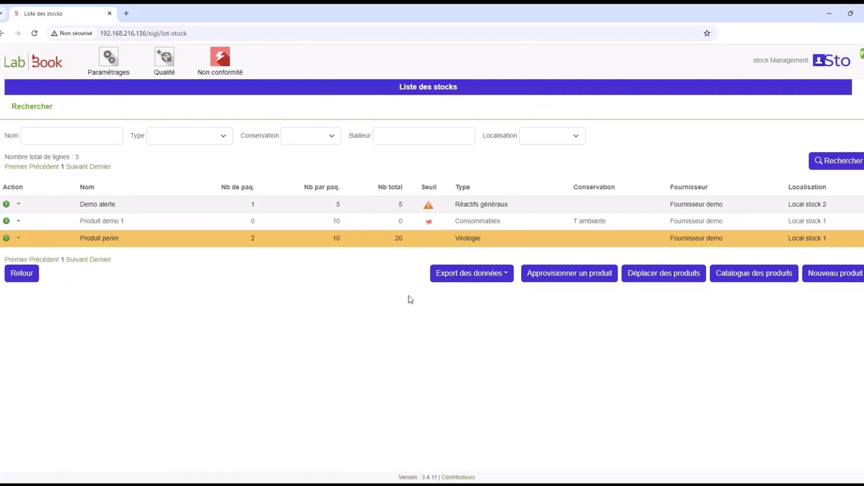
- Download the 'Export des usages' stock usage export from the stock list's data export menu
click(488, 280)
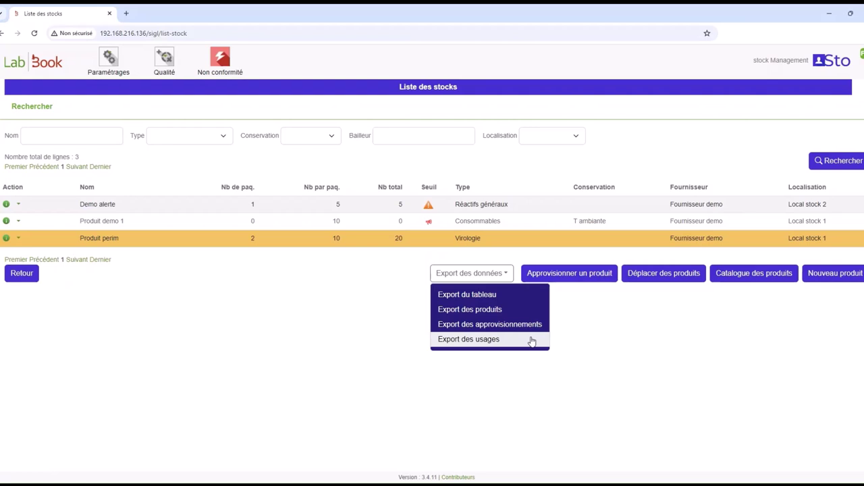
click(531, 342)
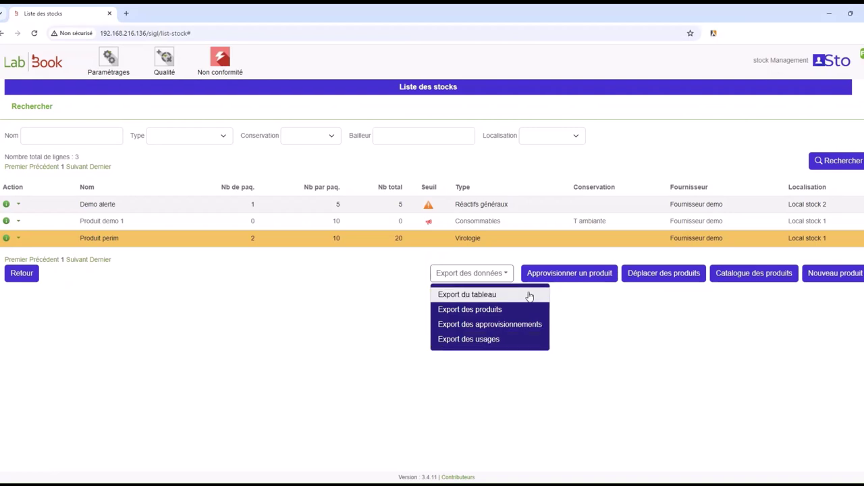